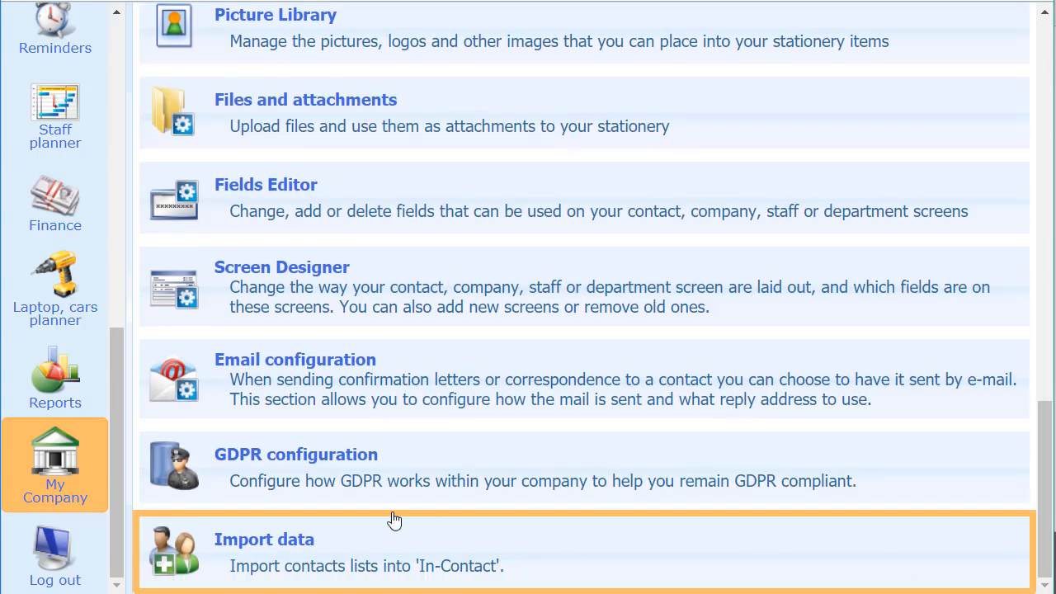
Open the company's GDPR configuration at the policy settings.
left_click(288, 490)
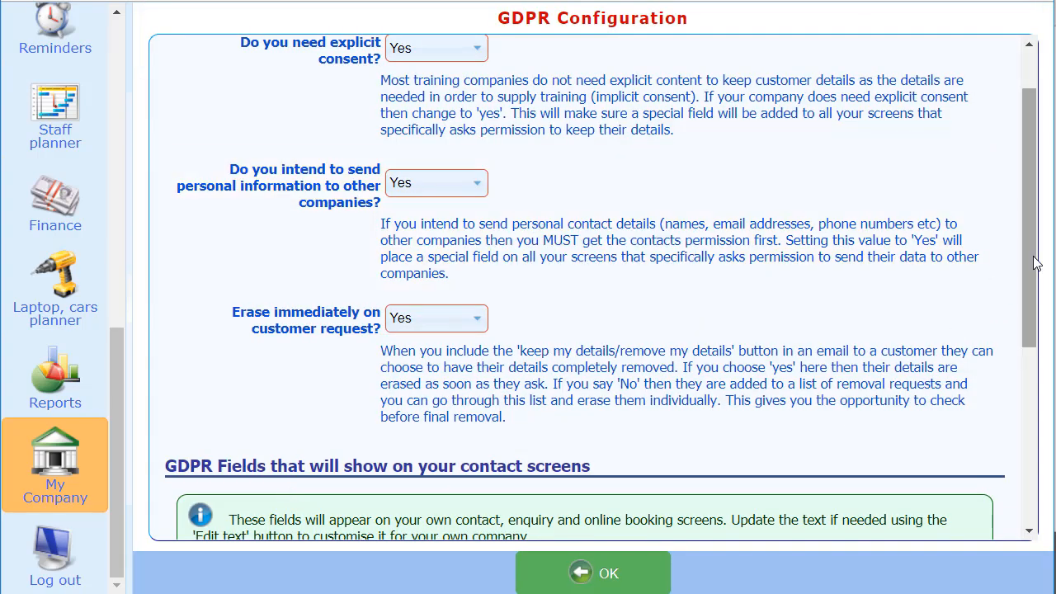
scroll(1042, 190, "up", 2)
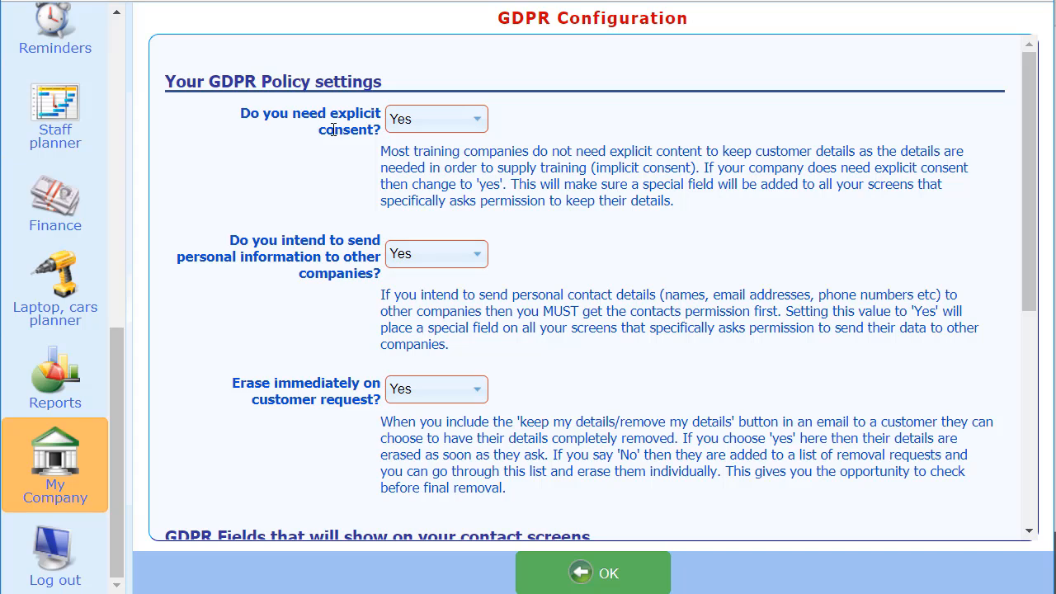
Set the explicit consent policy to No and view the choices for sending personal information to other companies.
left_click(436, 124)
left_click(408, 170)
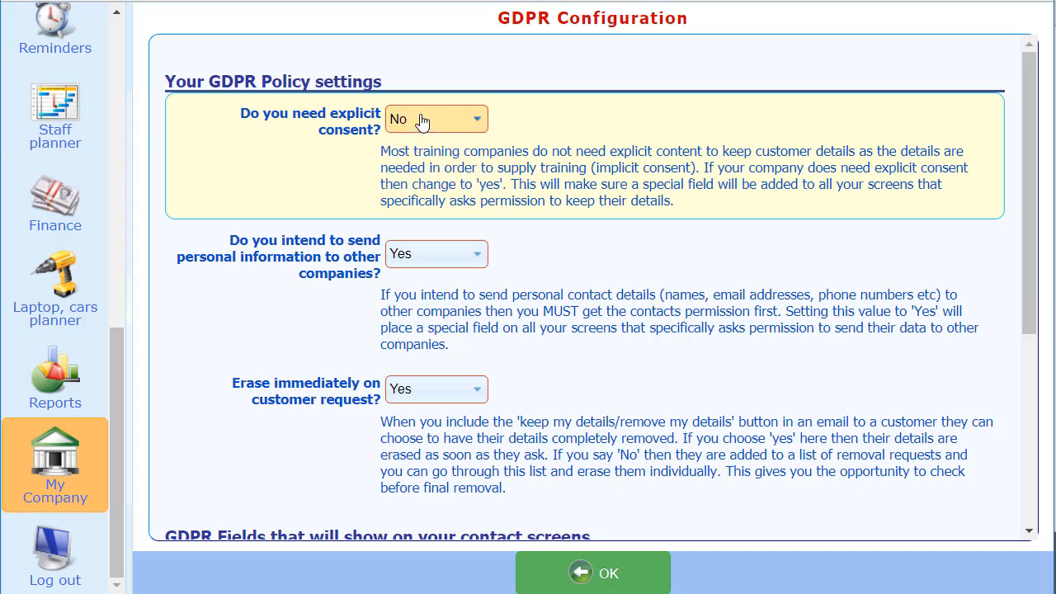
left_click(422, 121)
left_click(407, 171)
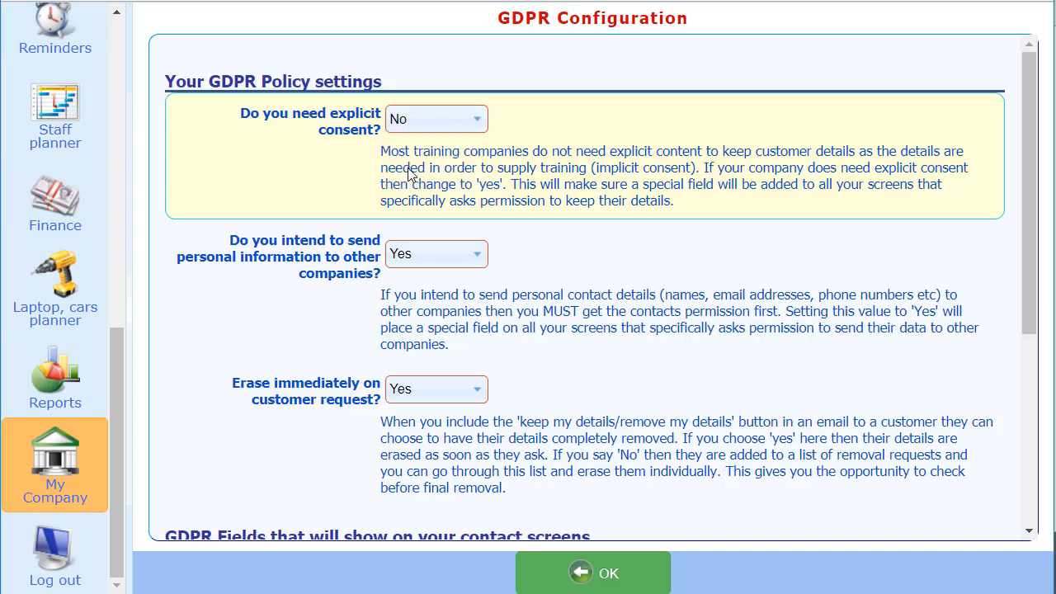
left_click(396, 262)
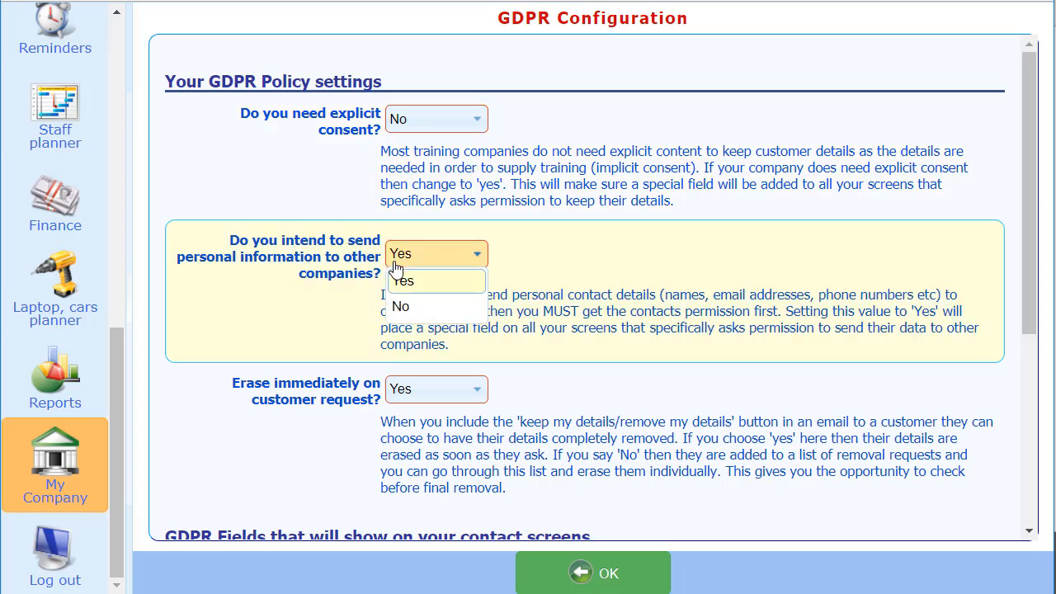
left_click(314, 261)
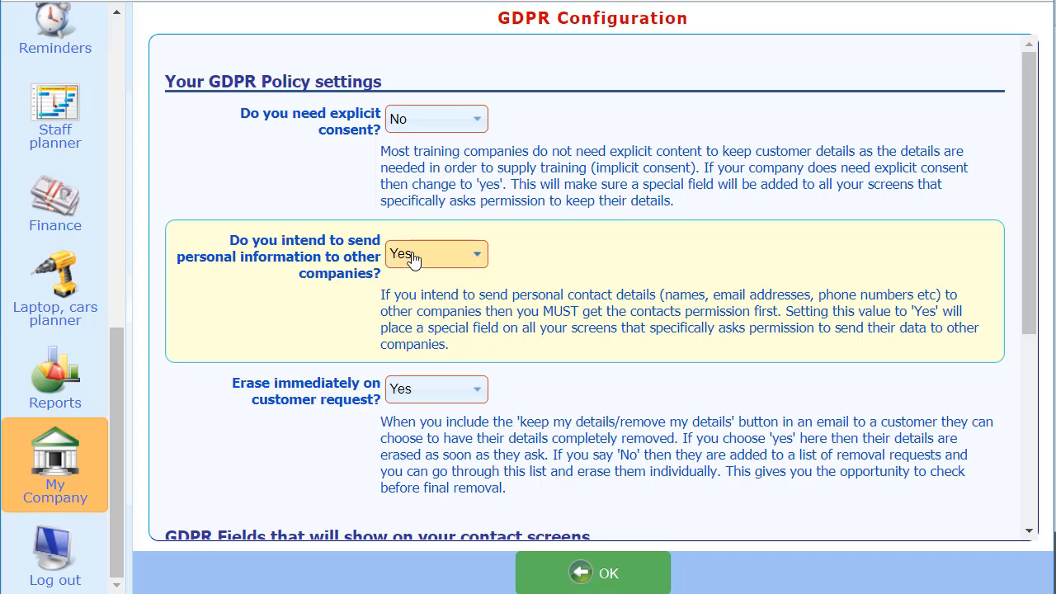
Set the policy for erasing details immediately on customer request to No.
scroll(408, 333, "down", 3)
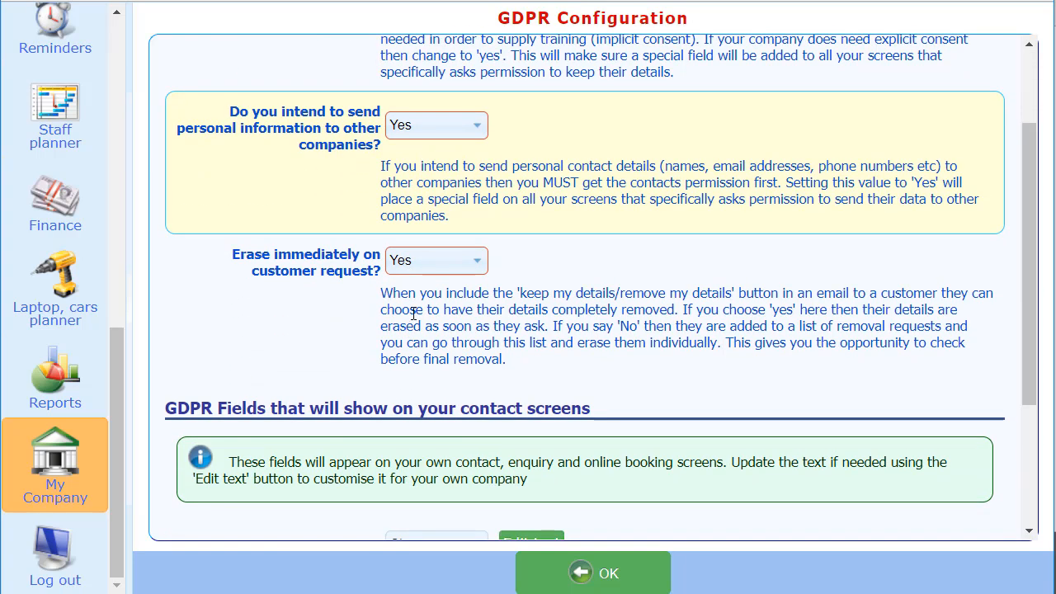
left_click(429, 261)
left_click(435, 285)
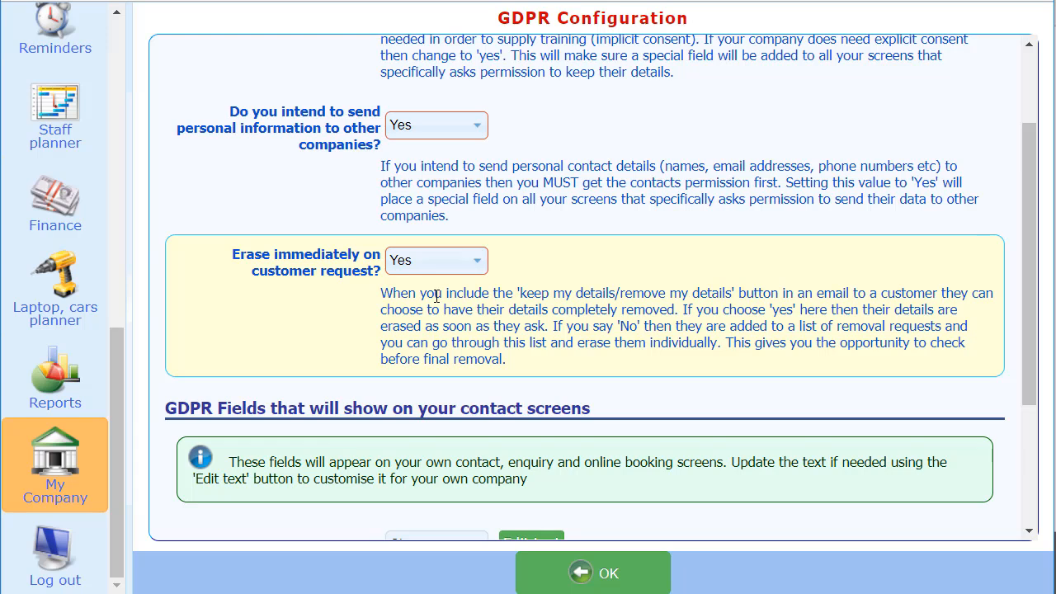
left_click(433, 264)
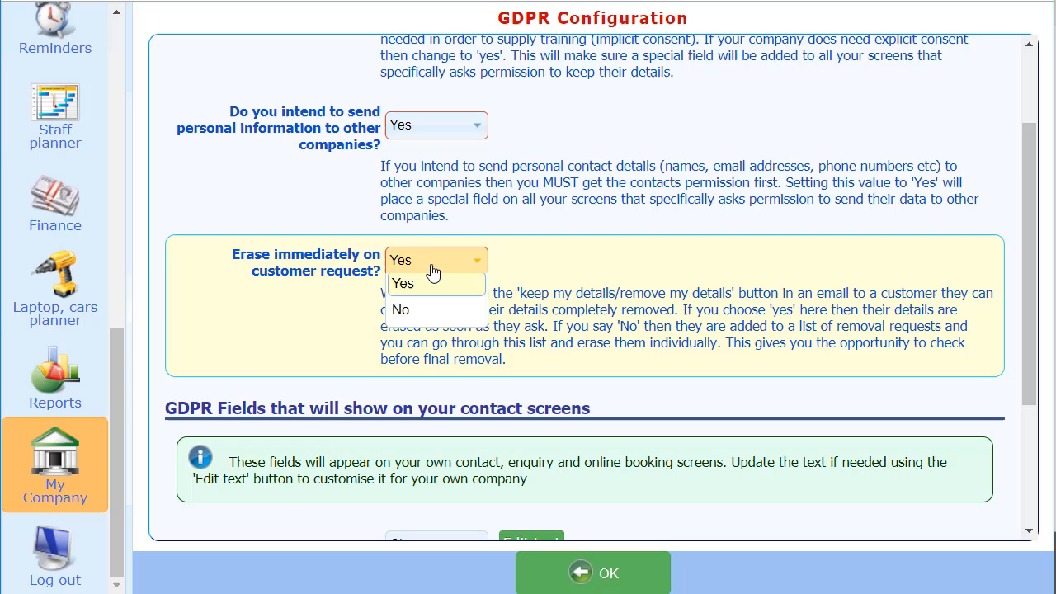
left_click(422, 314)
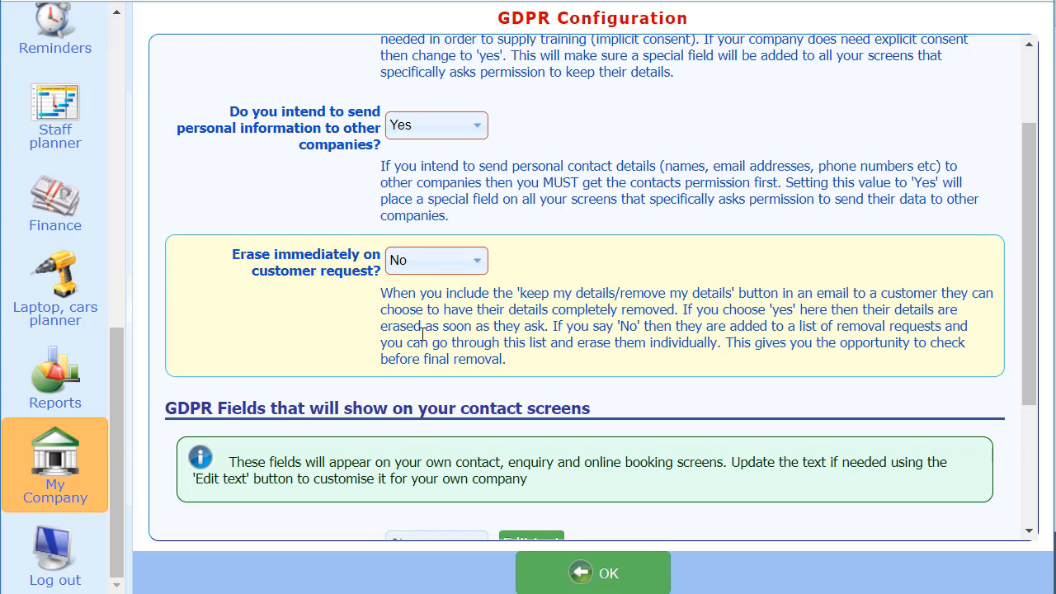
Set the explicit consent policy to Yes and review the GDPR fields for the contact screens.
scroll(528, 274, "up", 1)
scroll(528, 275, "up", 3)
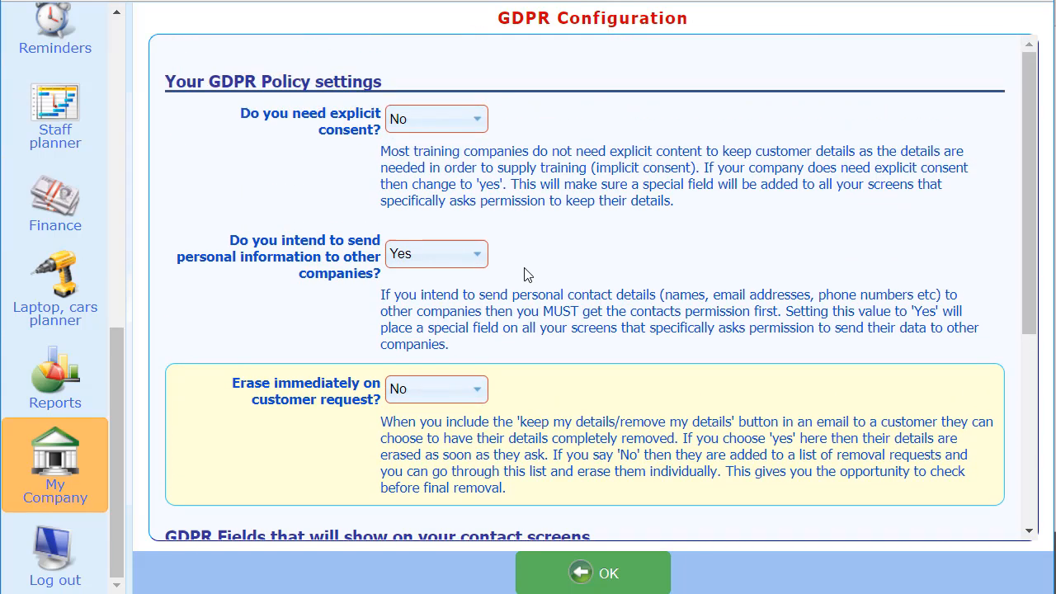
scroll(383, 264, "down", 8)
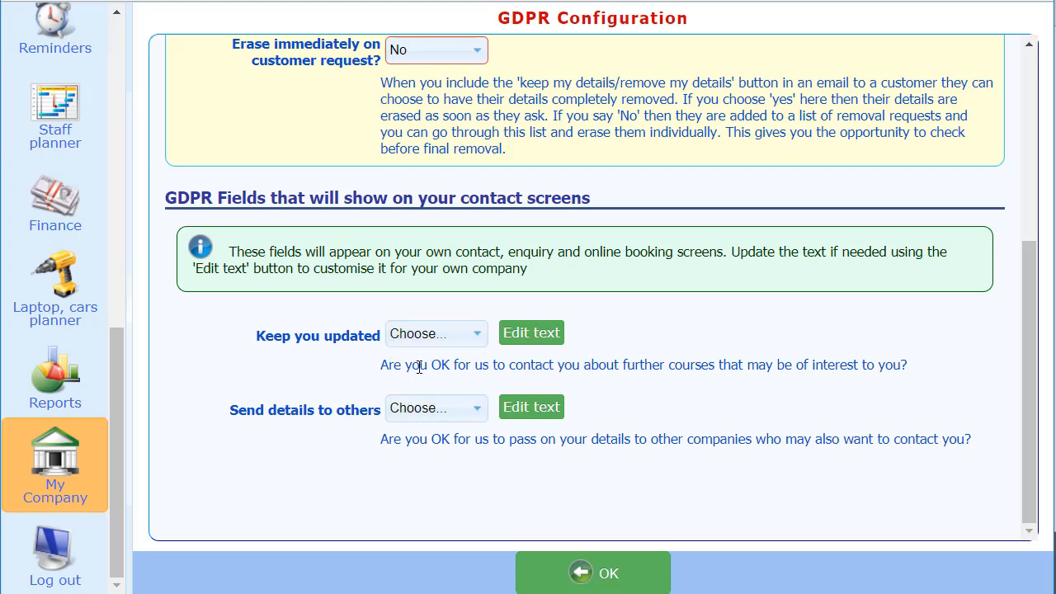
scroll(419, 345, "up", 5)
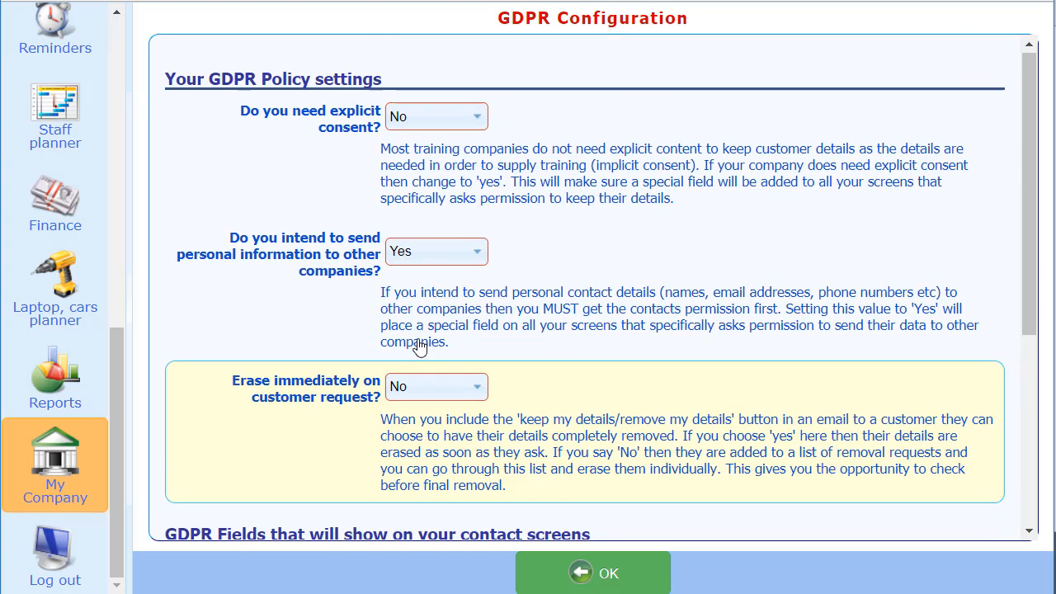
left_click(428, 118)
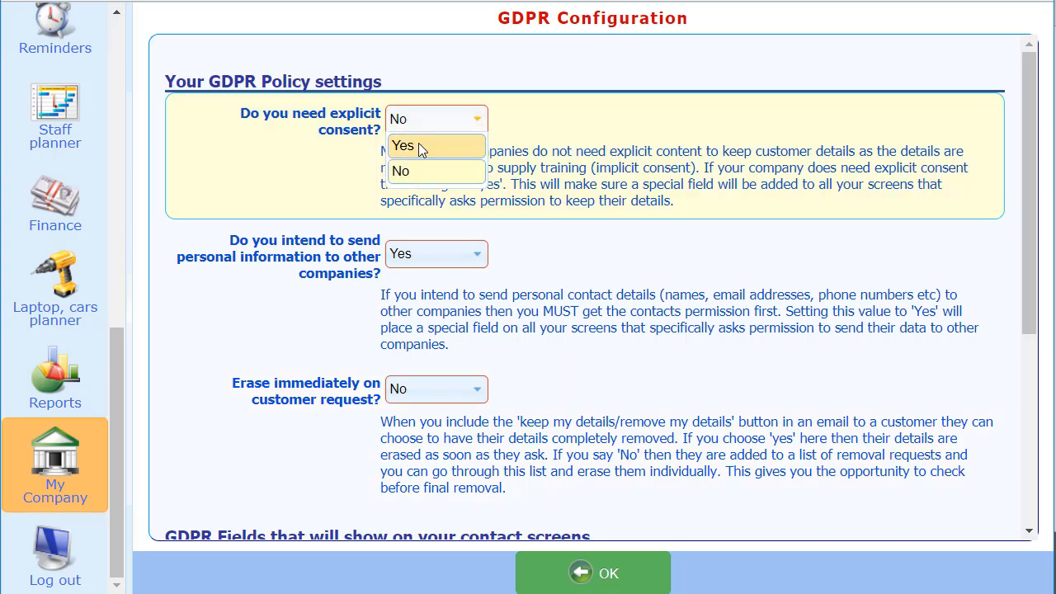
left_click(419, 145)
scroll(267, 249, "down", 3)
scroll(266, 249, "down", 3)
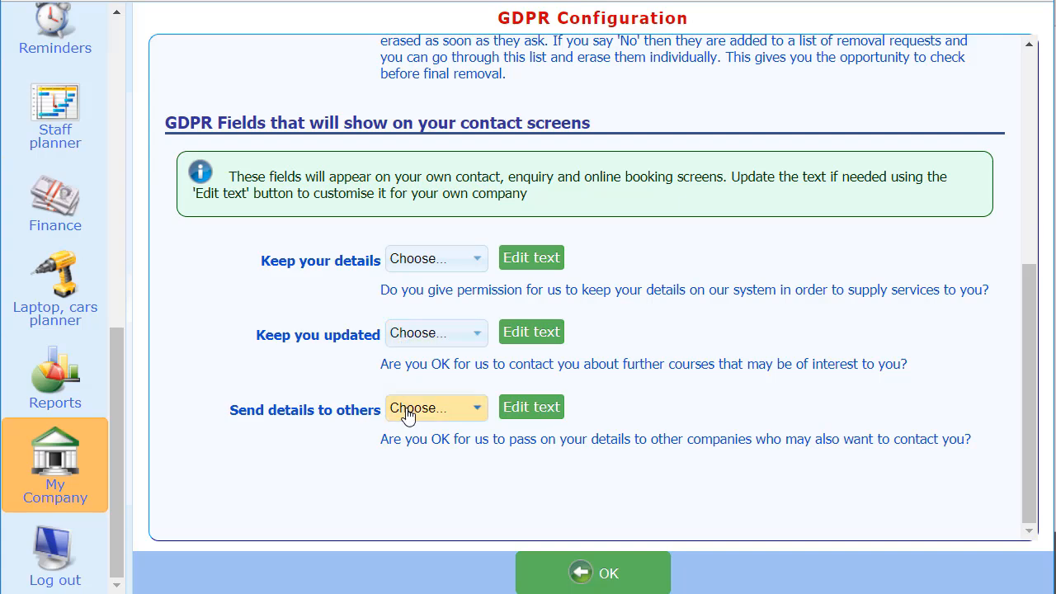
Add "for training and quality purposes" before the question mark in the Text below of the Send details to others field, and save the GDPR configuration.
scroll(406, 414, "up", 5)
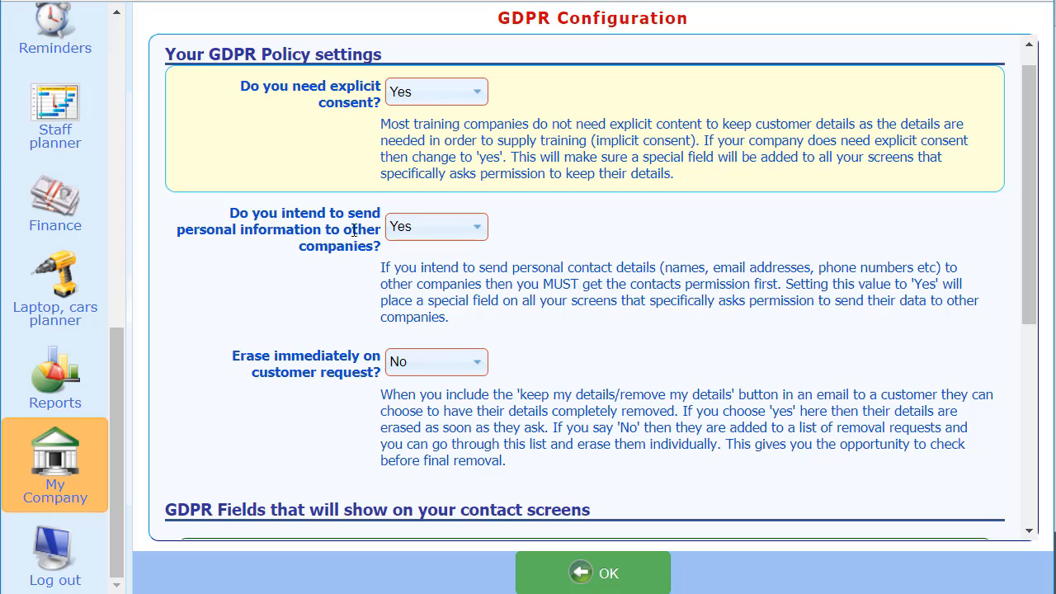
scroll(366, 248, "down", 5)
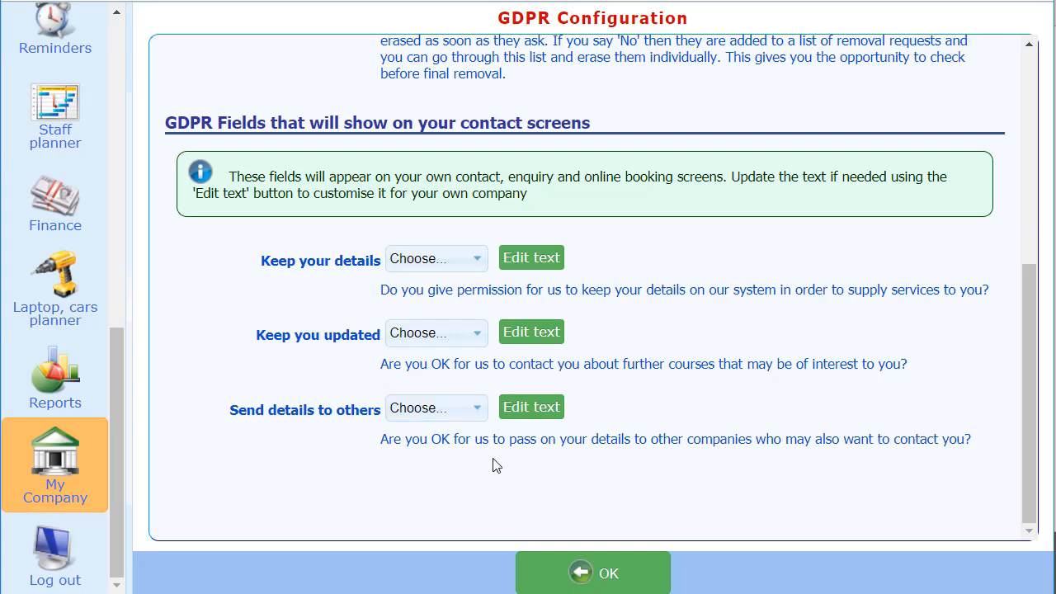
left_click(538, 408)
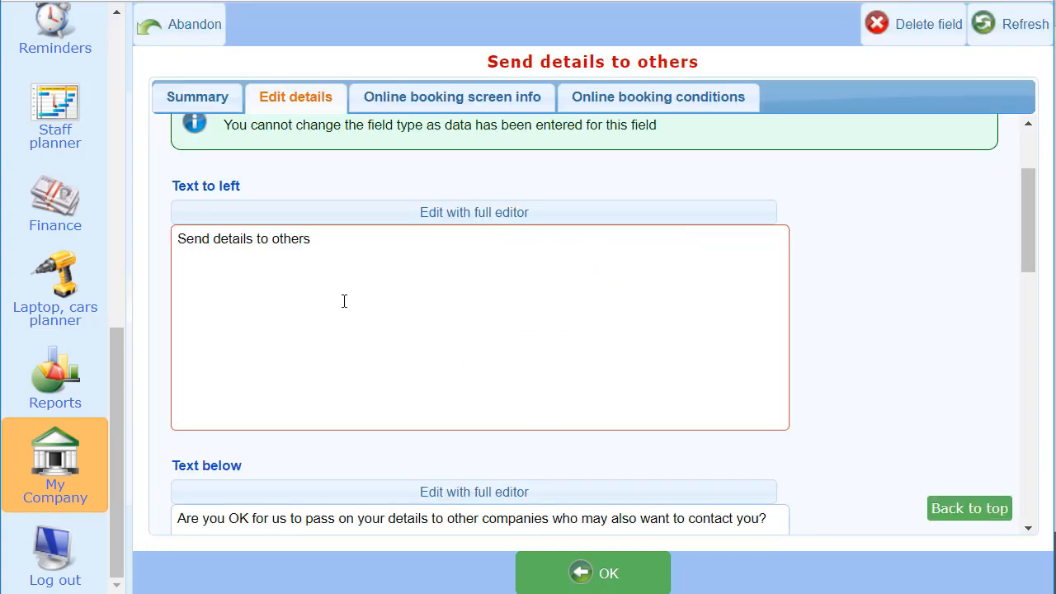
scroll(344, 301, "down", 3)
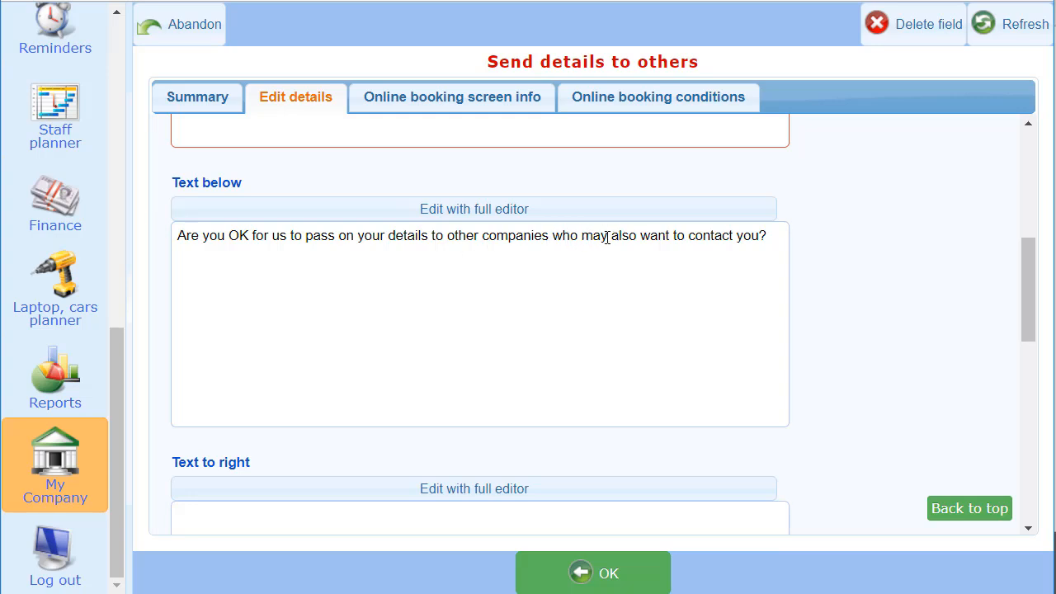
left_click(760, 235)
type("for ")
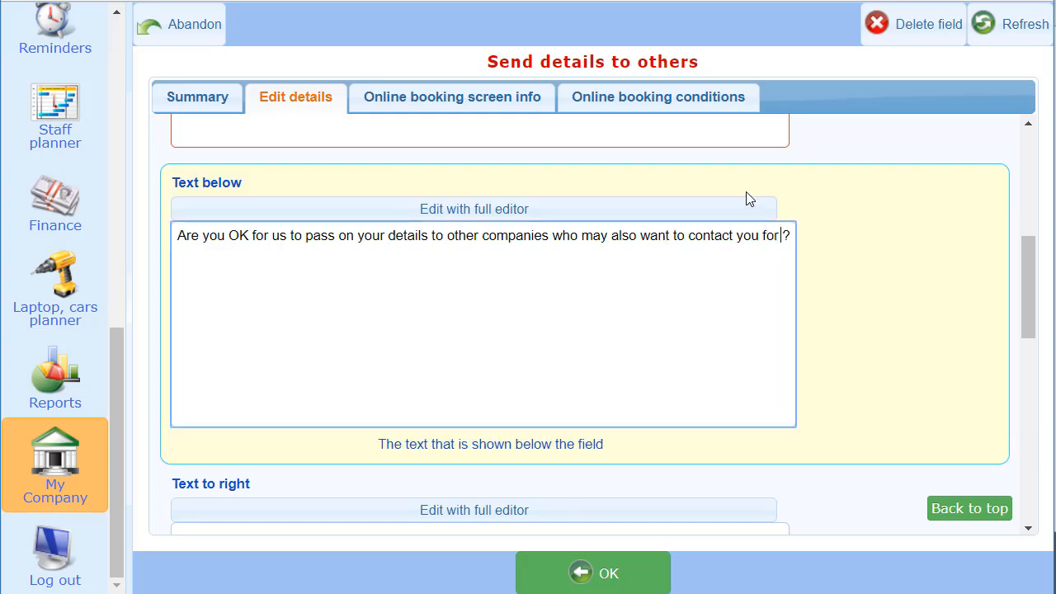
type("tra")
type("ining and")
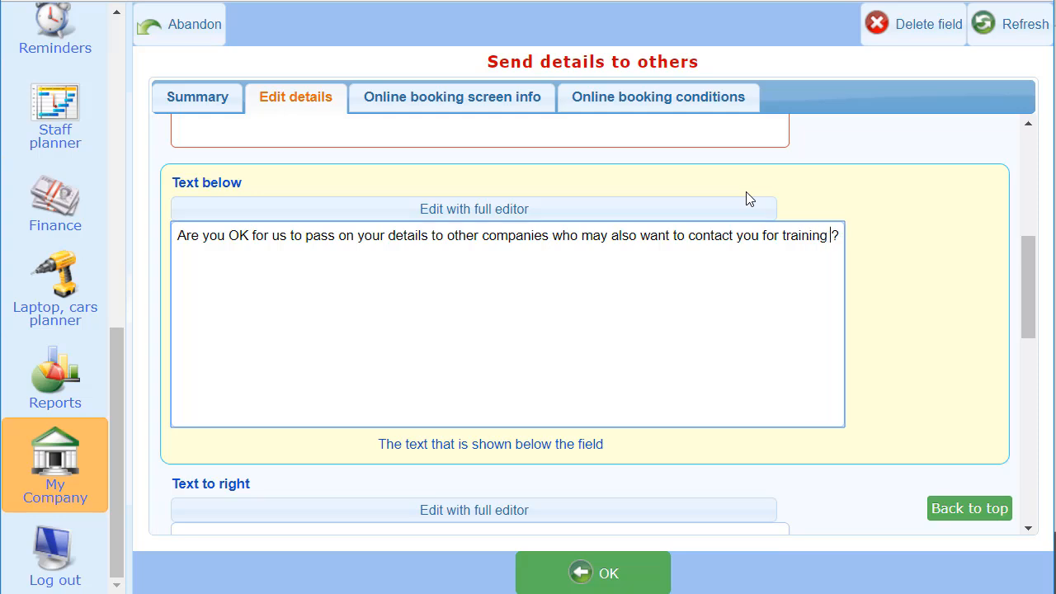
type(" qual")
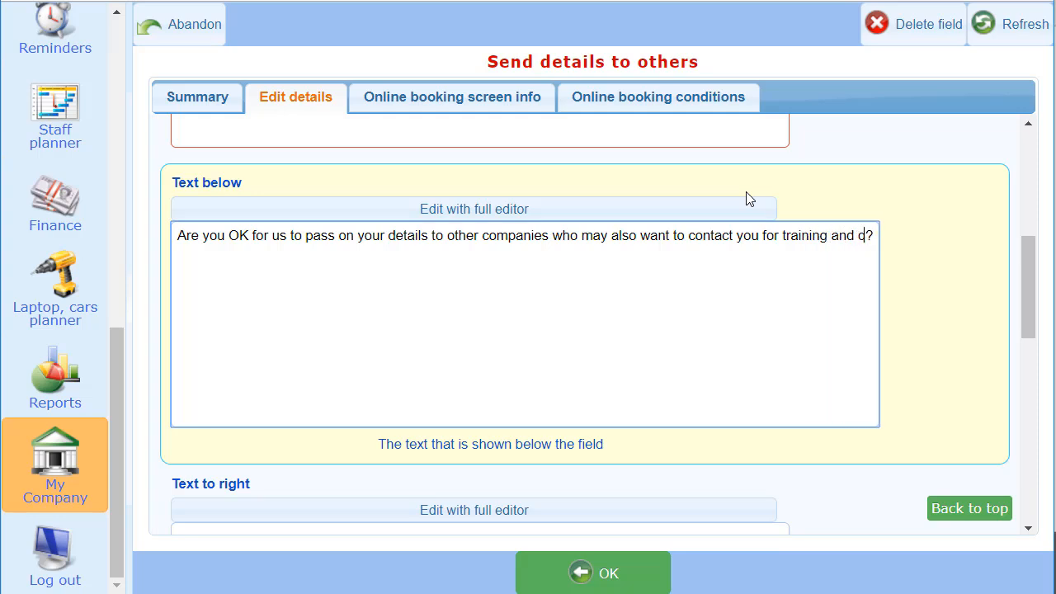
type("ity ")
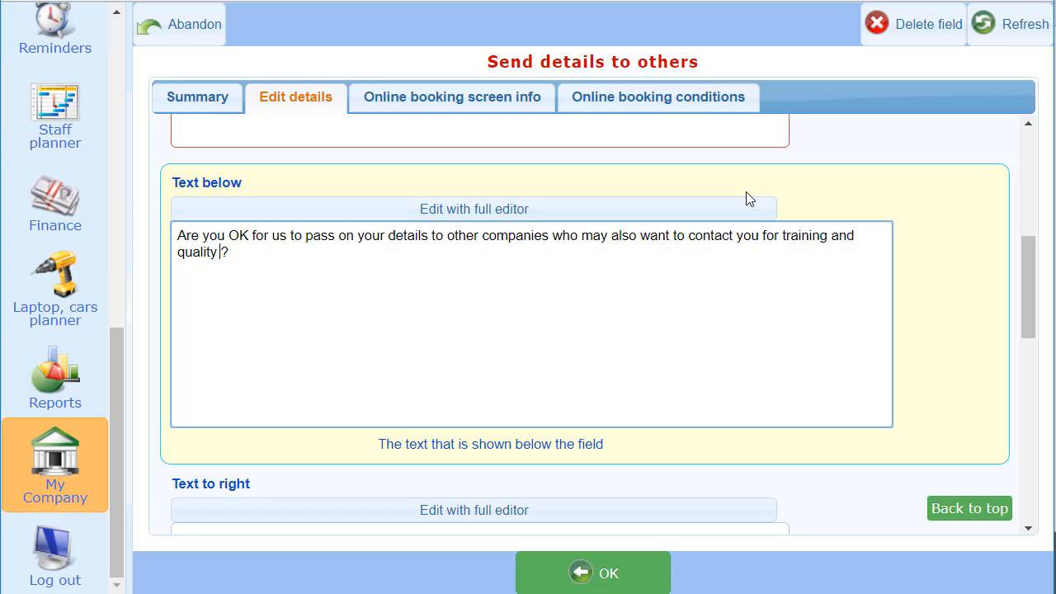
type("purposes")
left_click(606, 575)
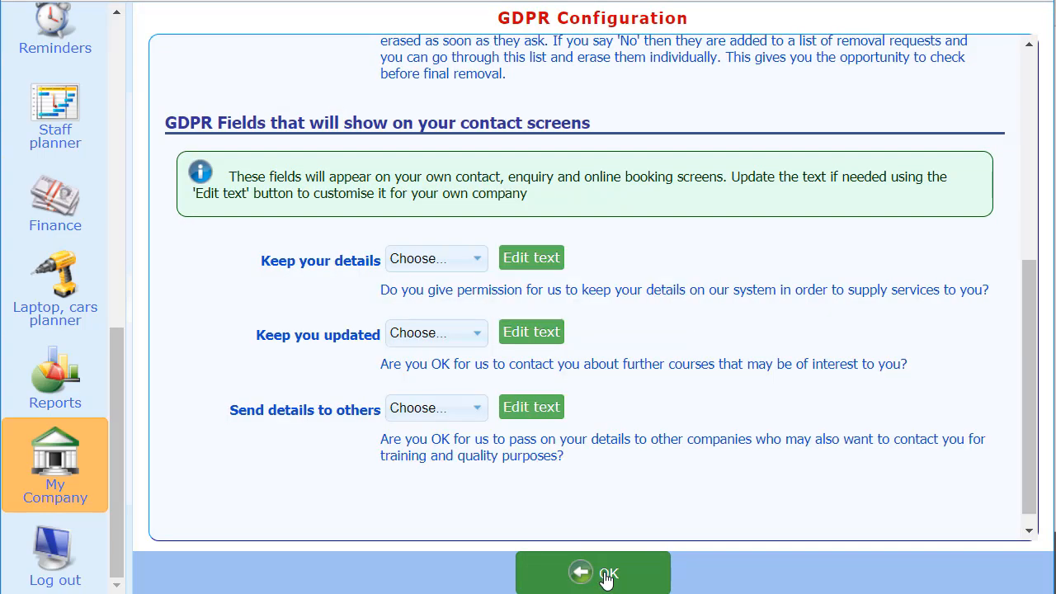
scroll(456, 460, "down", 1)
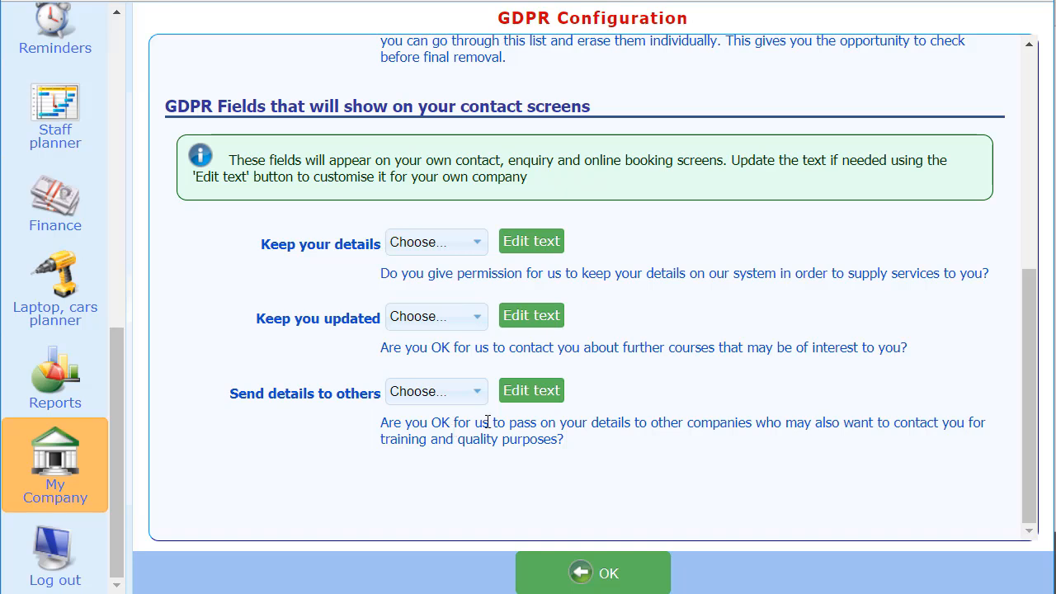
left_click(582, 572)
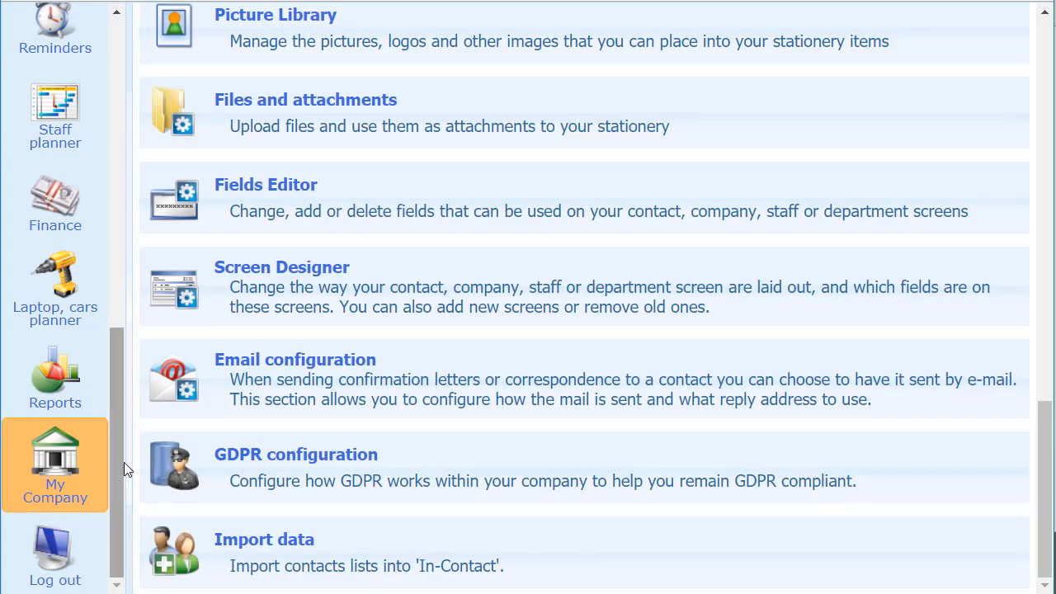
Open the first listed contact's details and examine the General Data Protection Questions.
left_click_drag(117, 468, 148, 135)
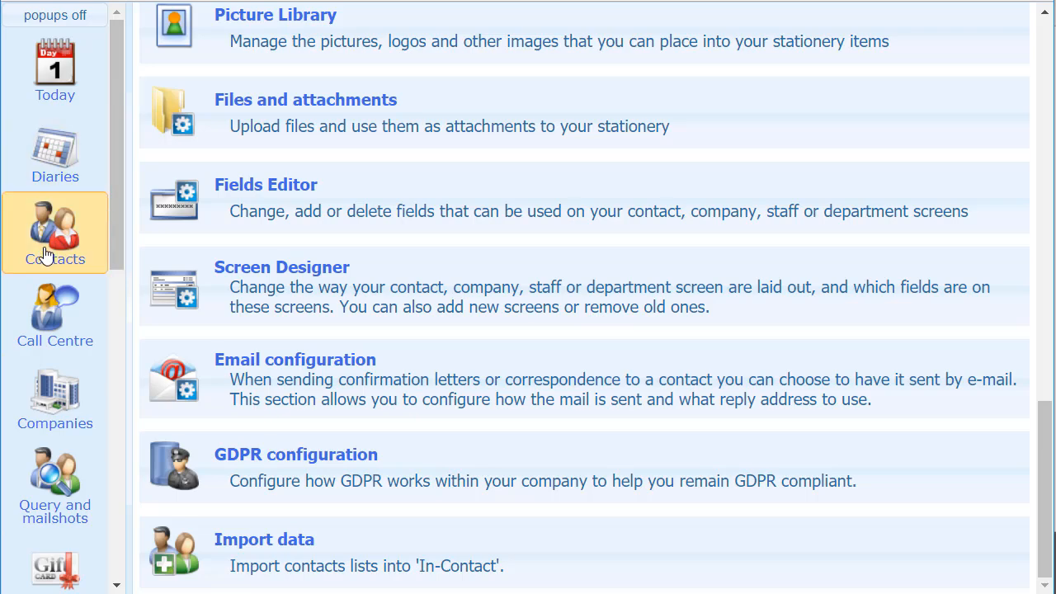
left_click(46, 256)
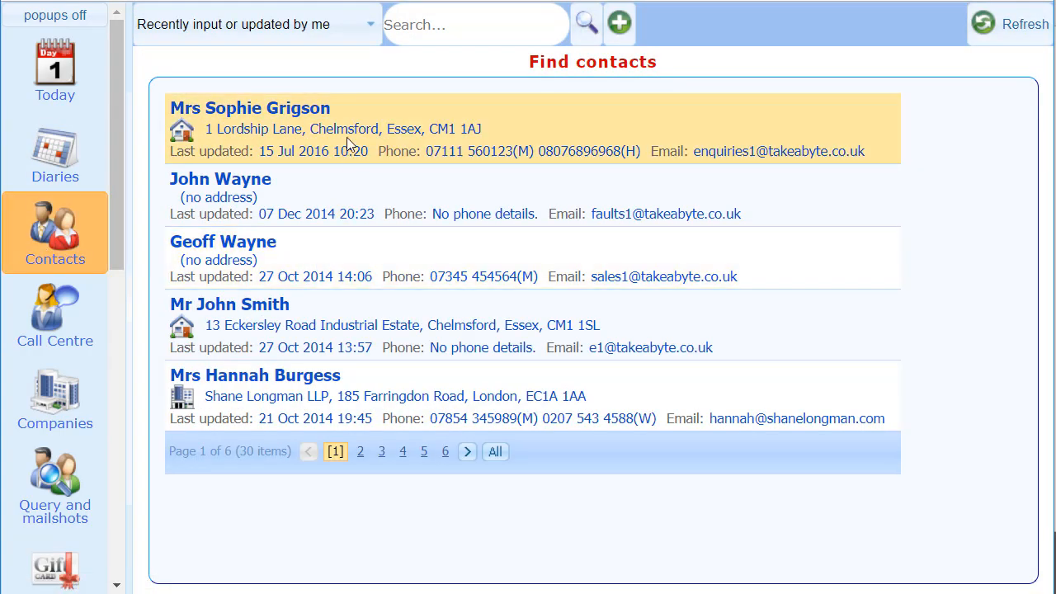
left_click(347, 137)
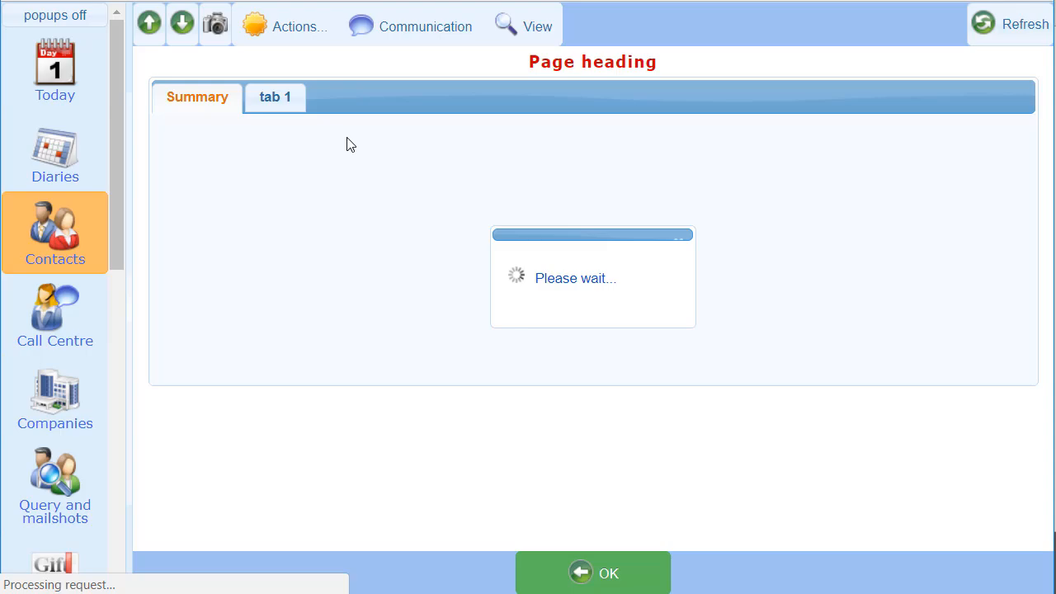
left_click(269, 101)
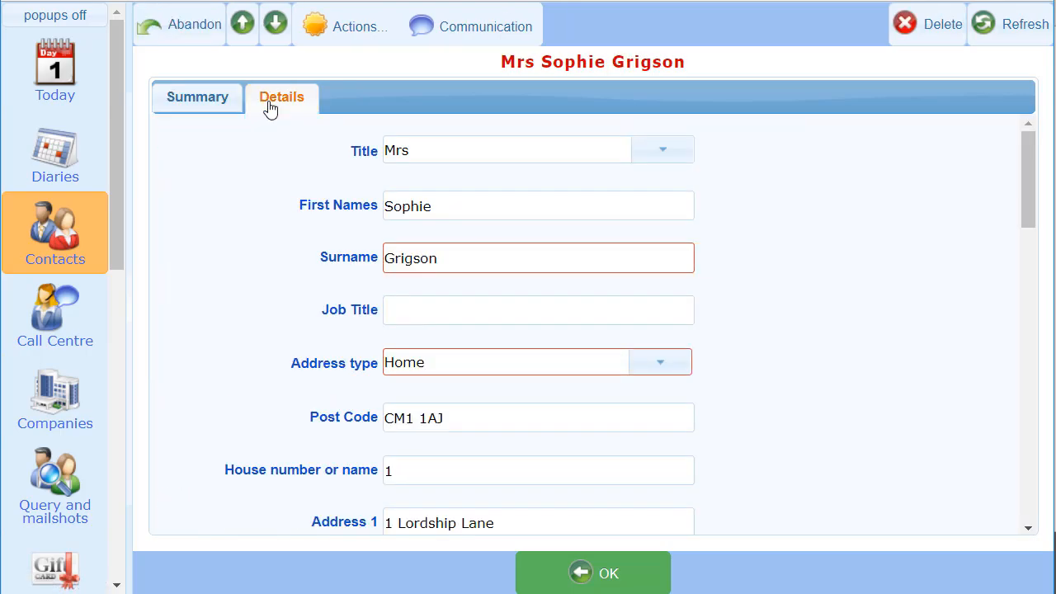
scroll(242, 258, "down", 7)
scroll(242, 258, "down", 2)
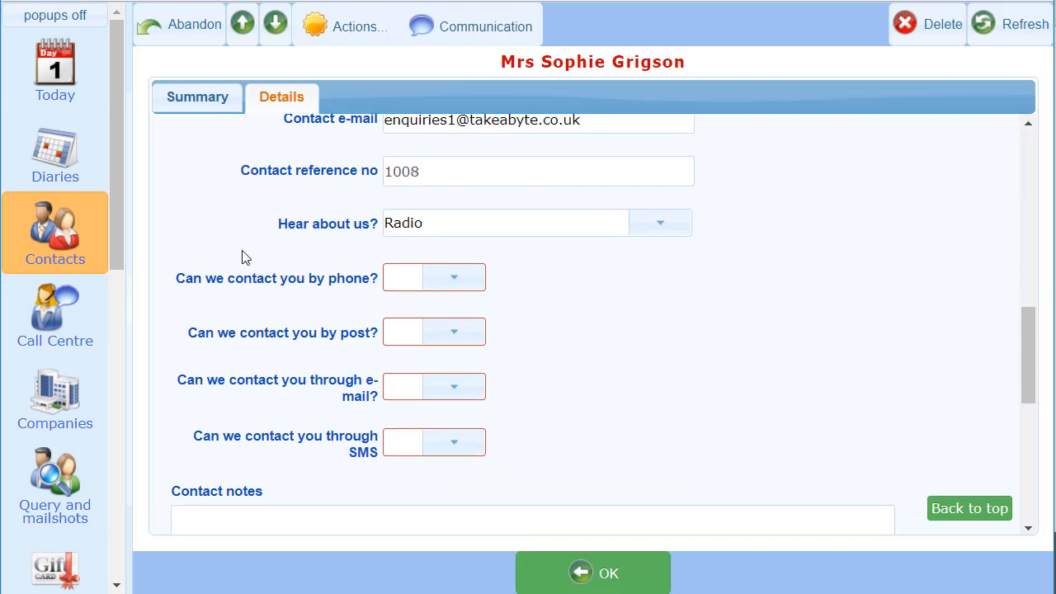
scroll(242, 258, "down", 3)
scroll(242, 258, "down", 5)
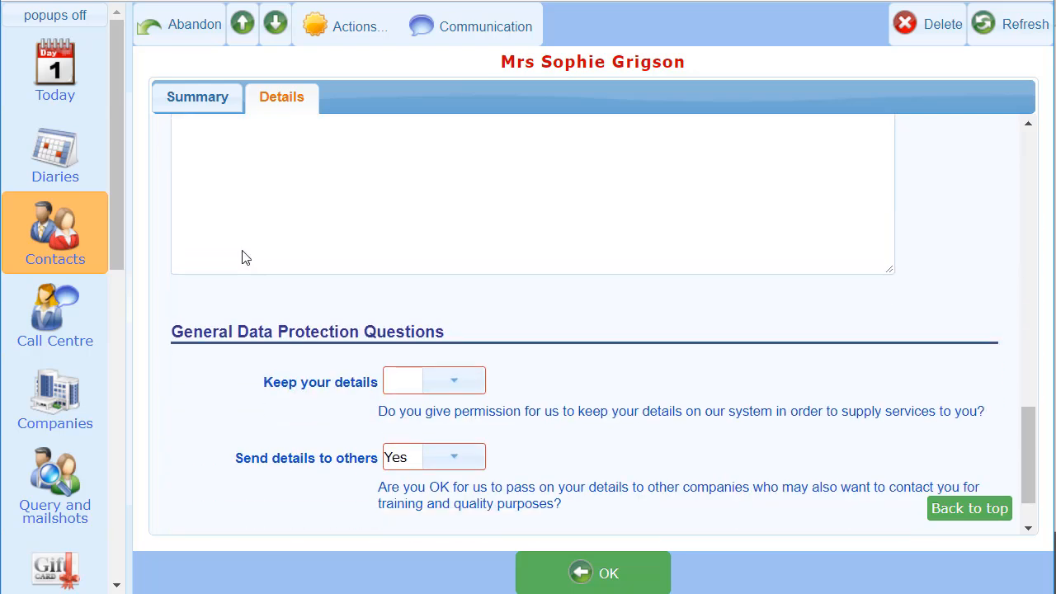